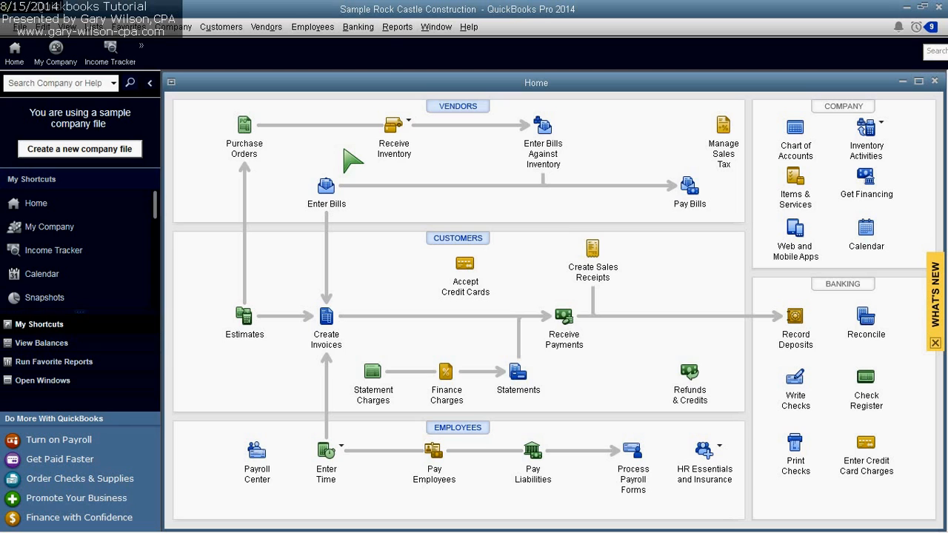
# Start a new credit card charge entry and select 20600 · CalOil Credit Card as the card account.
pyautogui.click(363, 28)
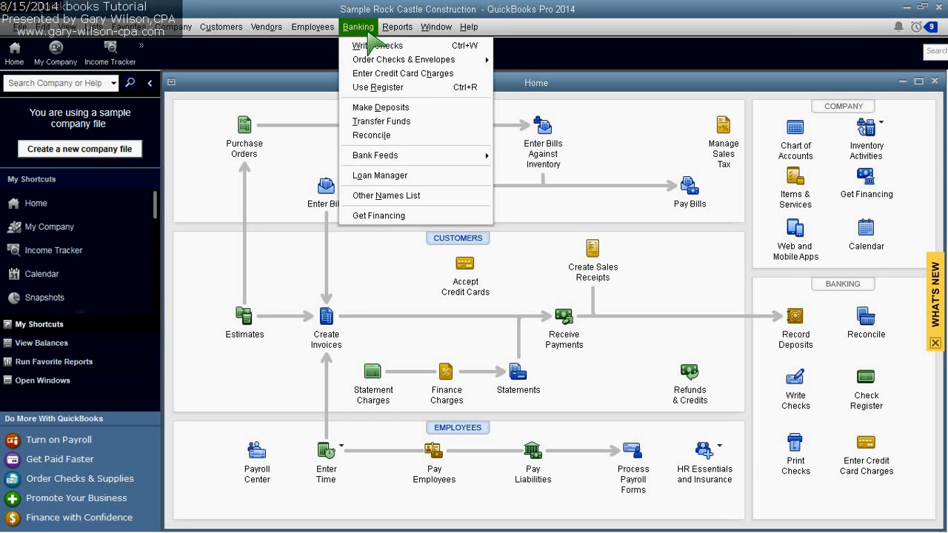
pyautogui.click(367, 74)
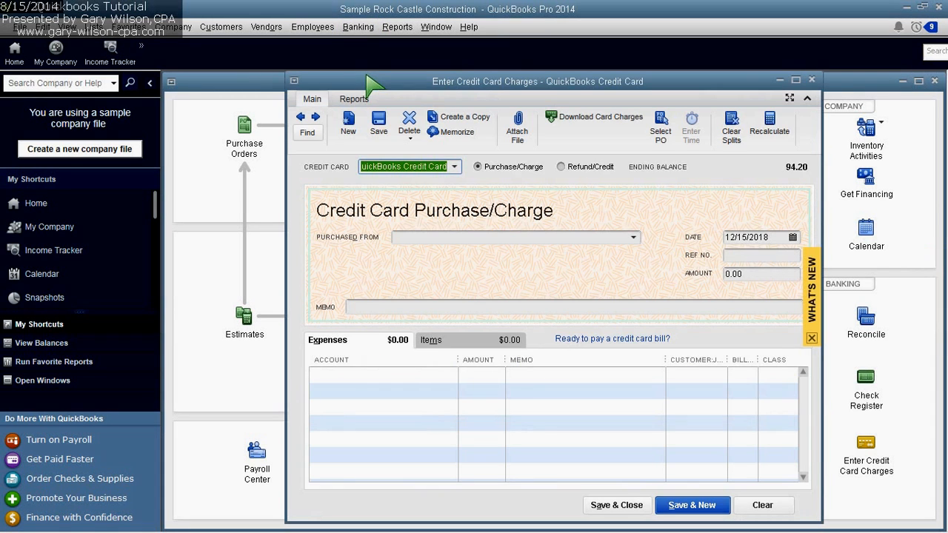
pyautogui.click(442, 167)
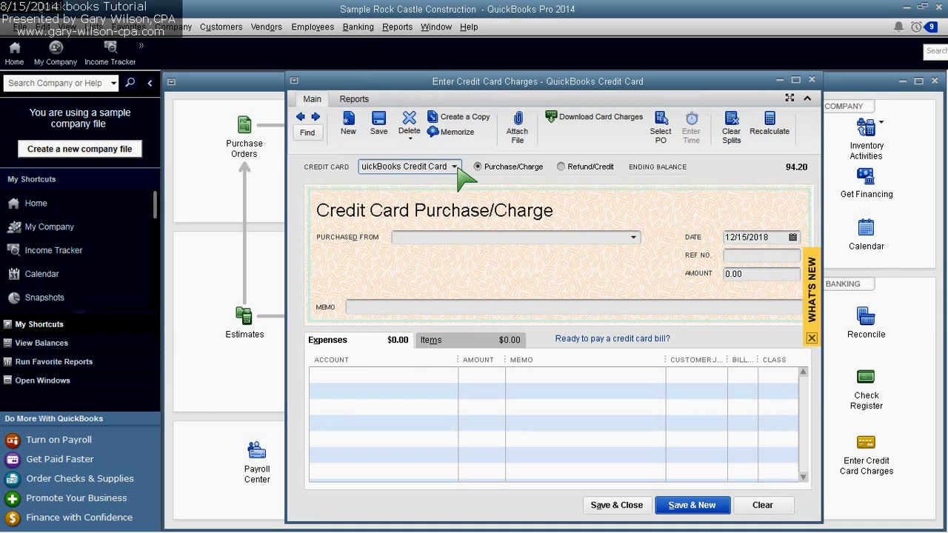
pyautogui.click(454, 168)
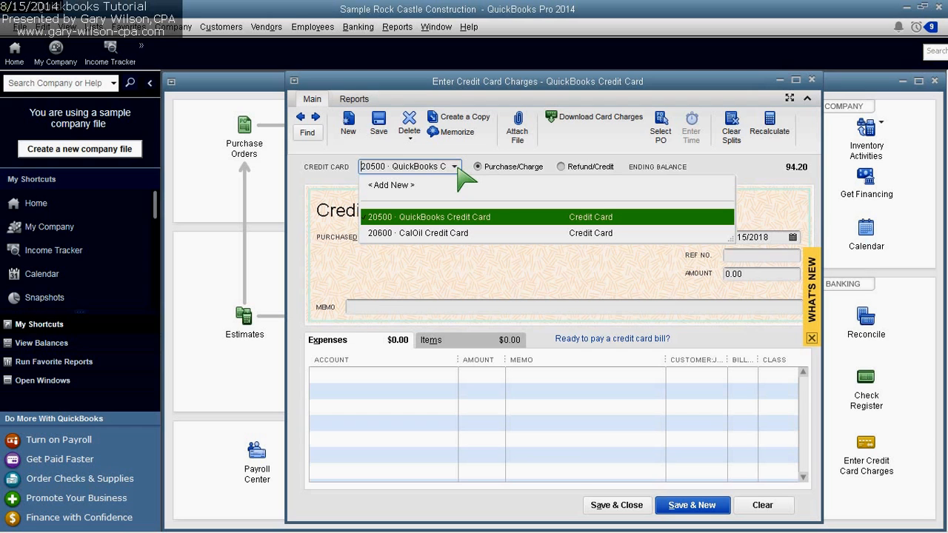
pyautogui.click(437, 248)
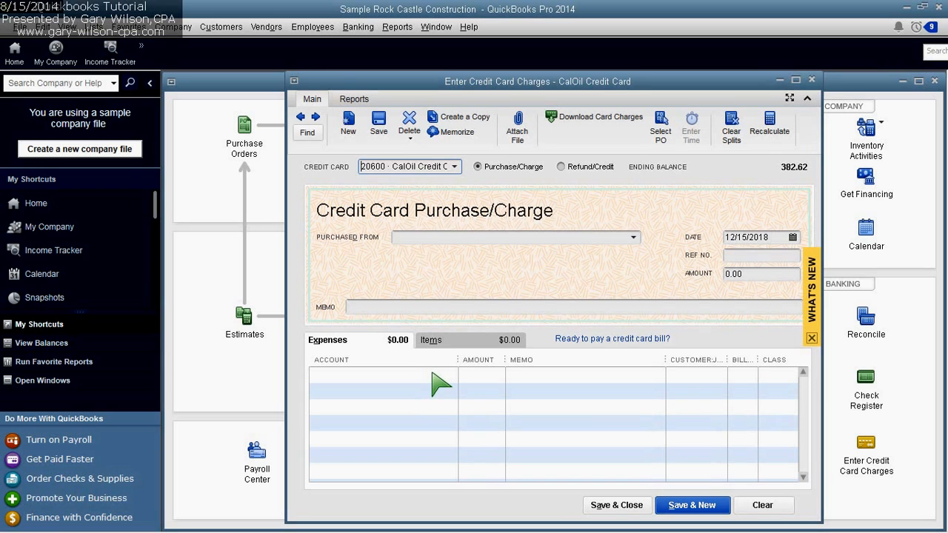
# Set the vendor the charge was purchased from to Bayshore CalOil Service.
pyautogui.click(434, 241)
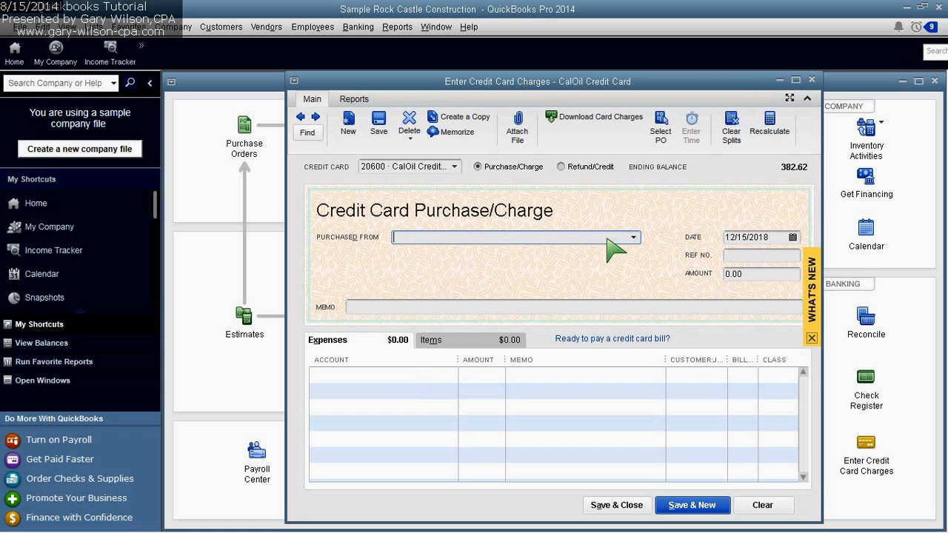
pyautogui.click(633, 238)
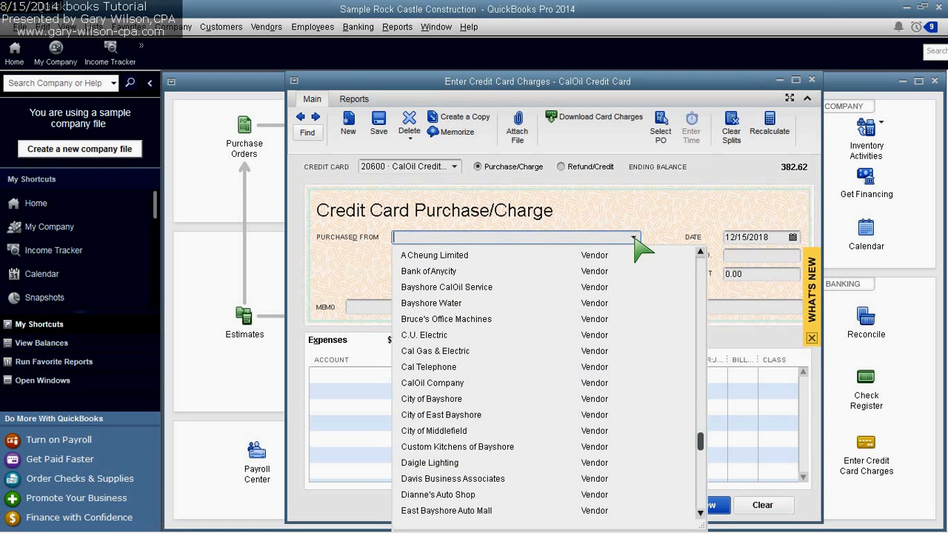
pyautogui.click(470, 289)
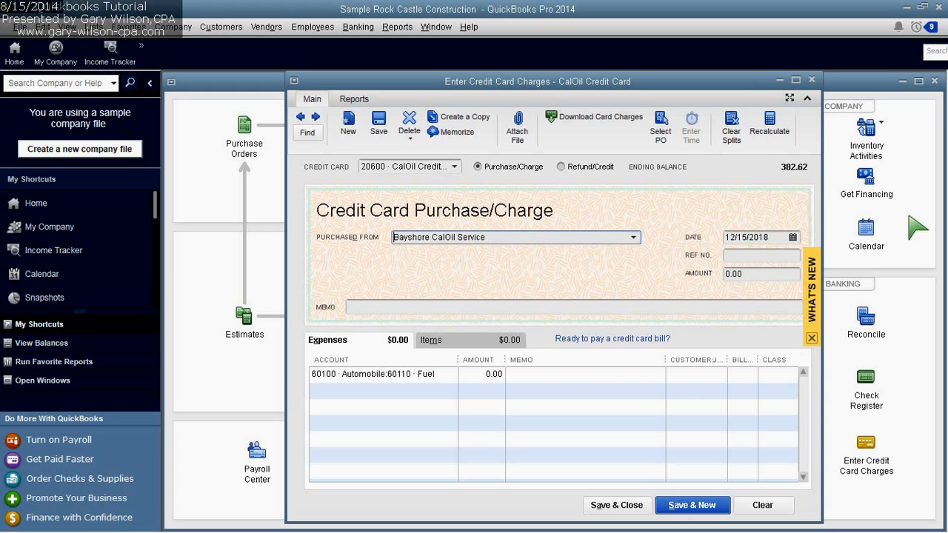
# Date the charge 11/30/2018 and enter an amount of 125.00.
pyautogui.click(782, 240)
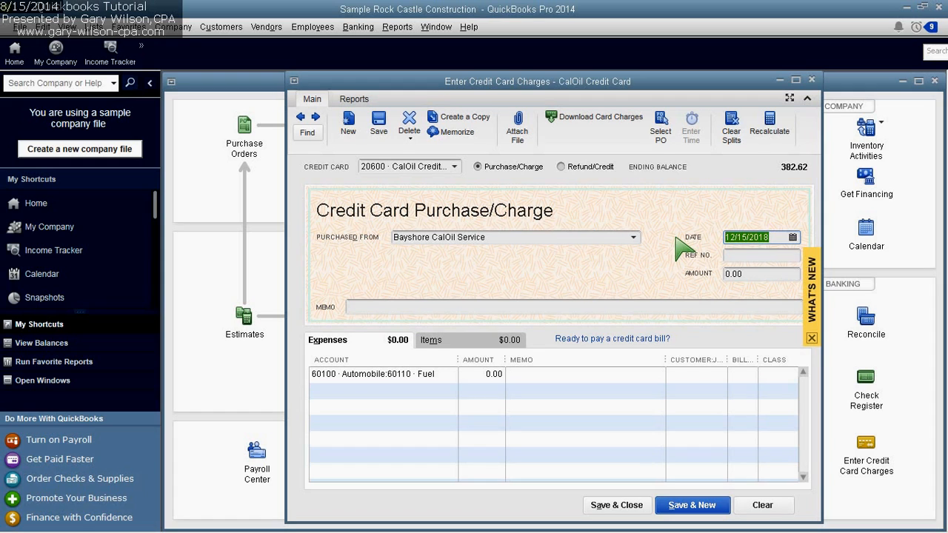
pyautogui.write('11/30/')
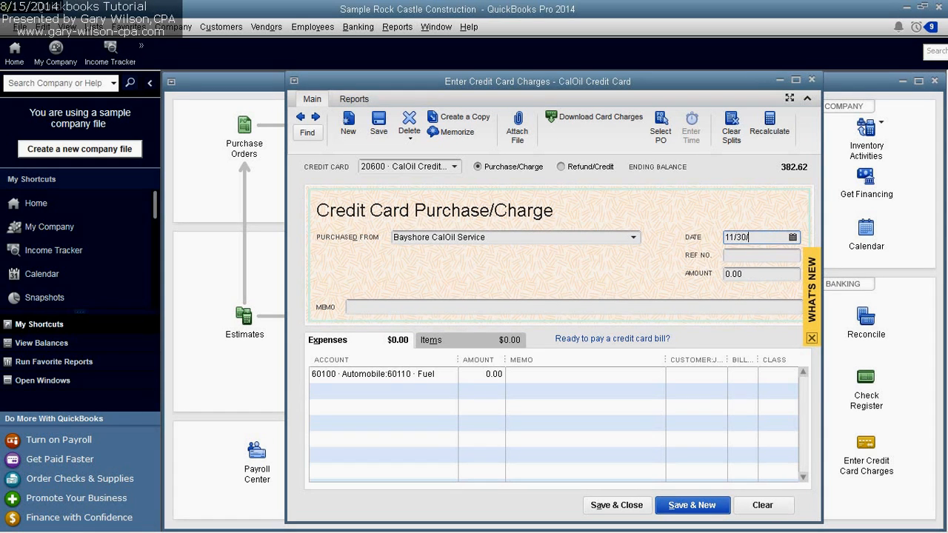
pyautogui.write('2018')
pyautogui.press('Tab')
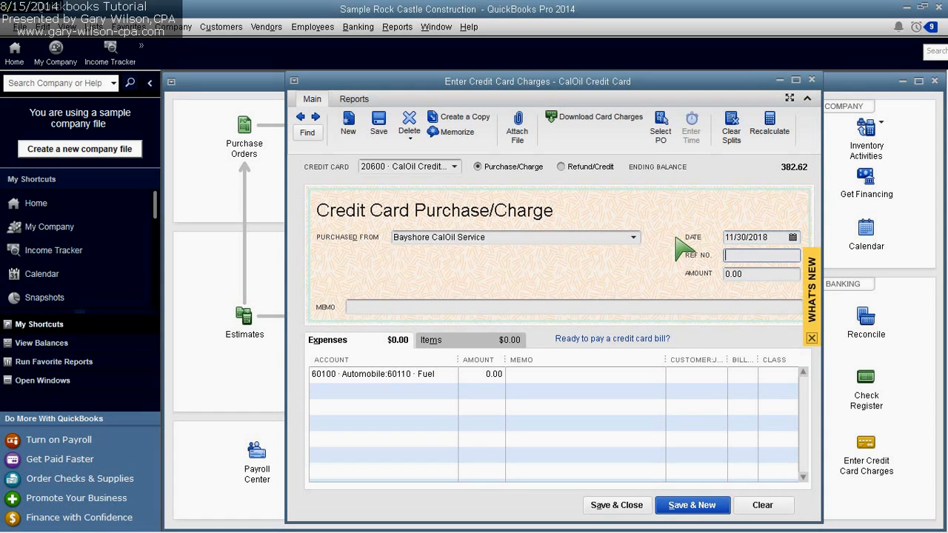
pyautogui.click(755, 272)
pyautogui.write('125.00')
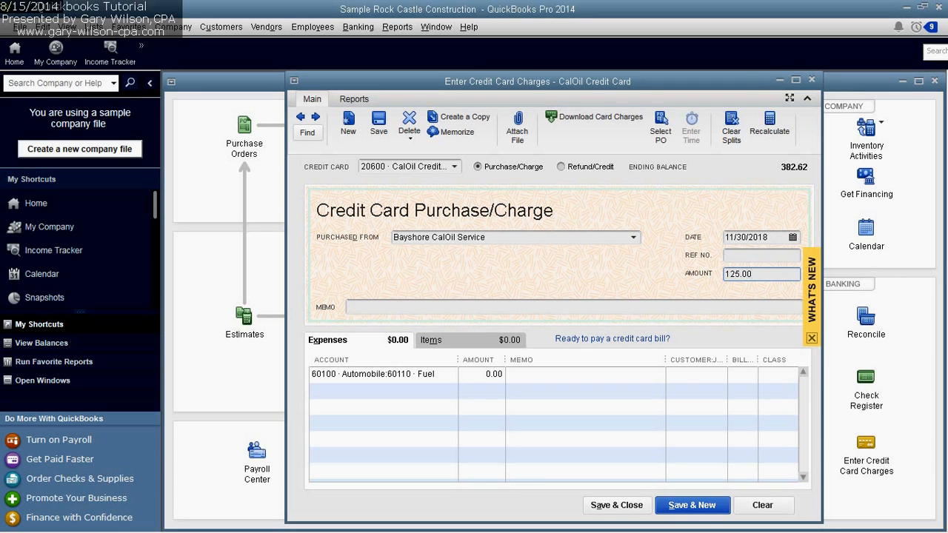
pyautogui.press('Tab')
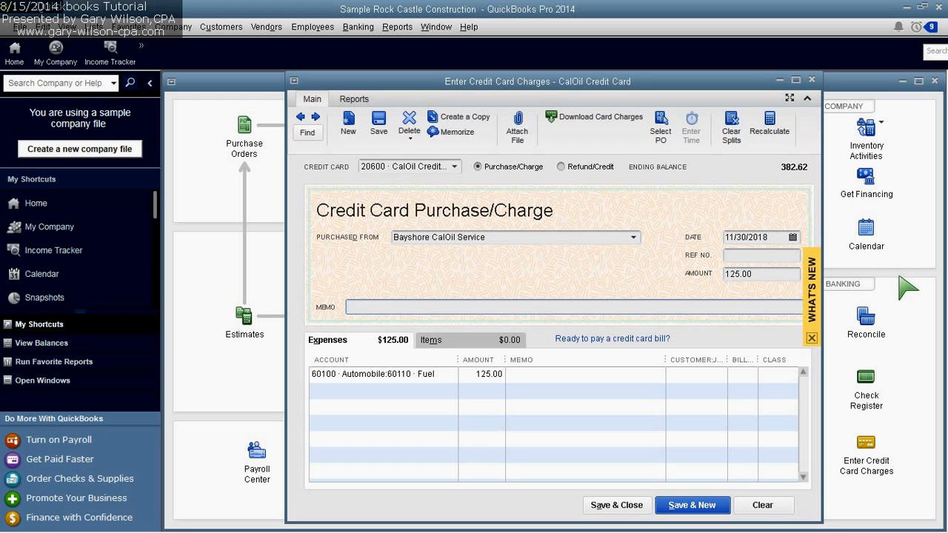
# Enter the memo "Fuel 30 gallons at 4.16" on the fuel expense line, then save and close the charge.
pyautogui.click(551, 374)
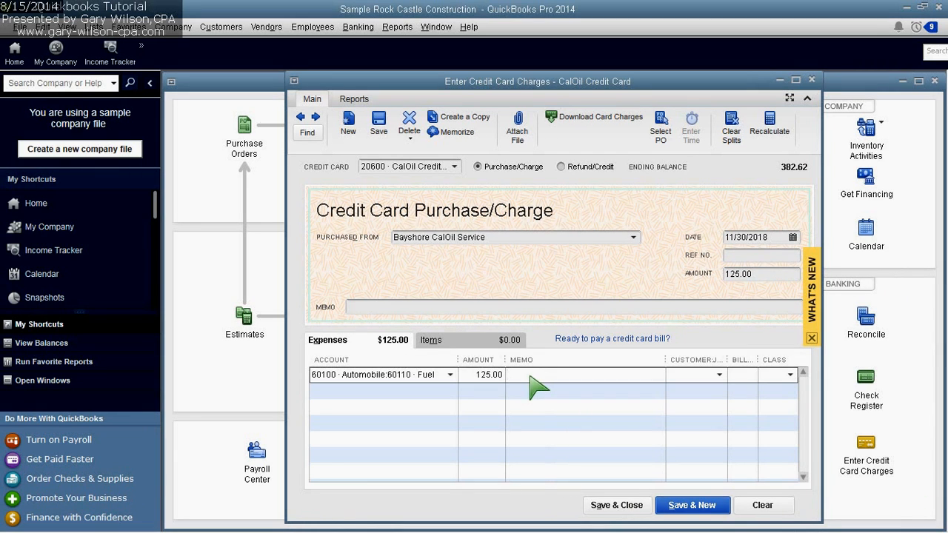
pyautogui.write('Fuel')
pyautogui.write('30 gallons at')
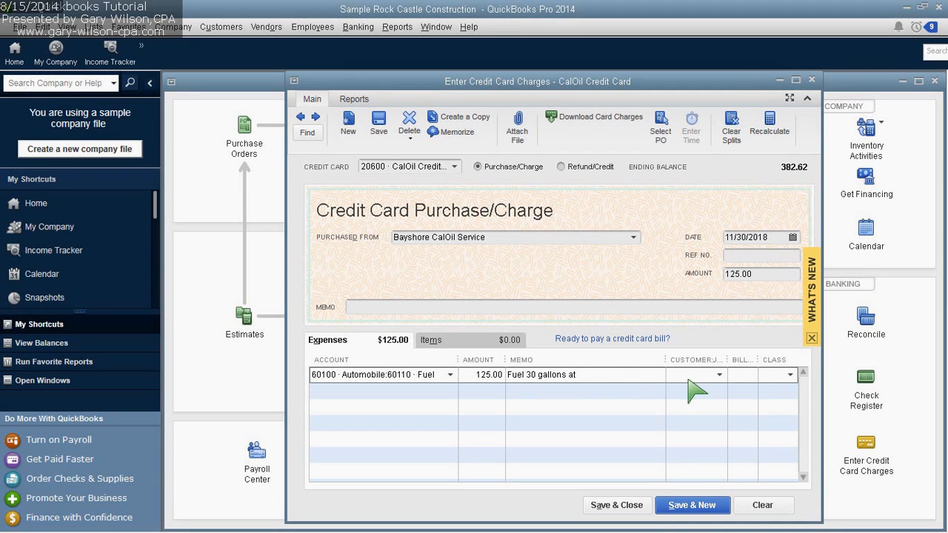
pyautogui.write('4.16')
pyautogui.click(795, 80)
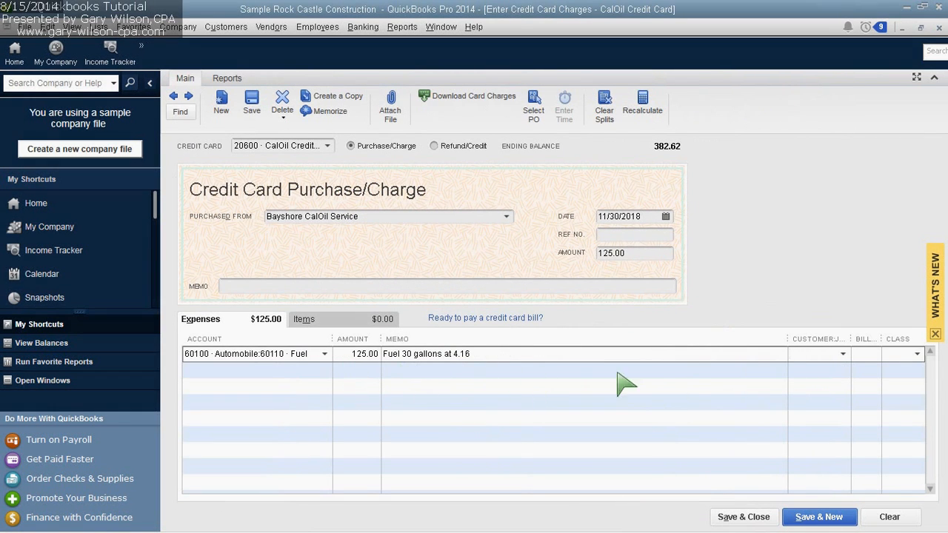
pyautogui.click(746, 519)
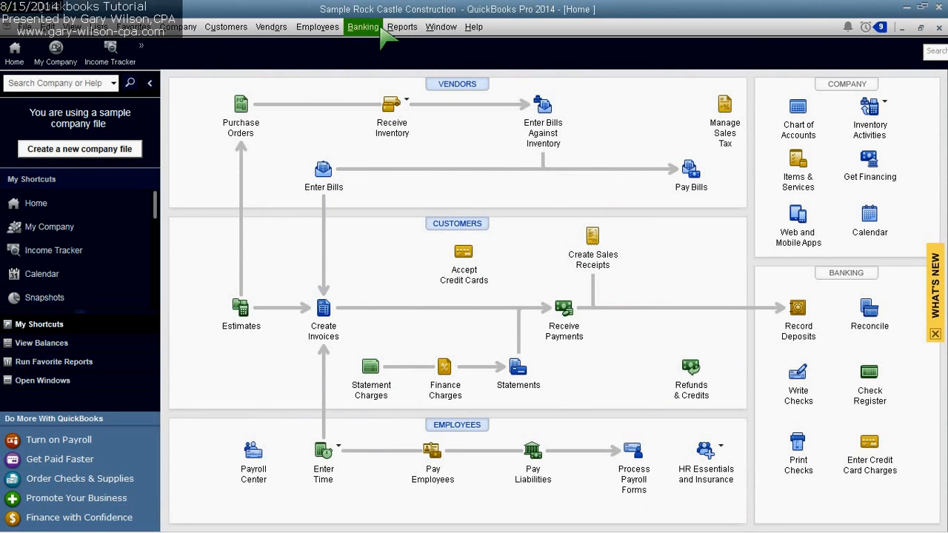
# Open the memorized company Profit & Loss report.
pyautogui.click(390, 28)
pyautogui.moveTo(404, 60)
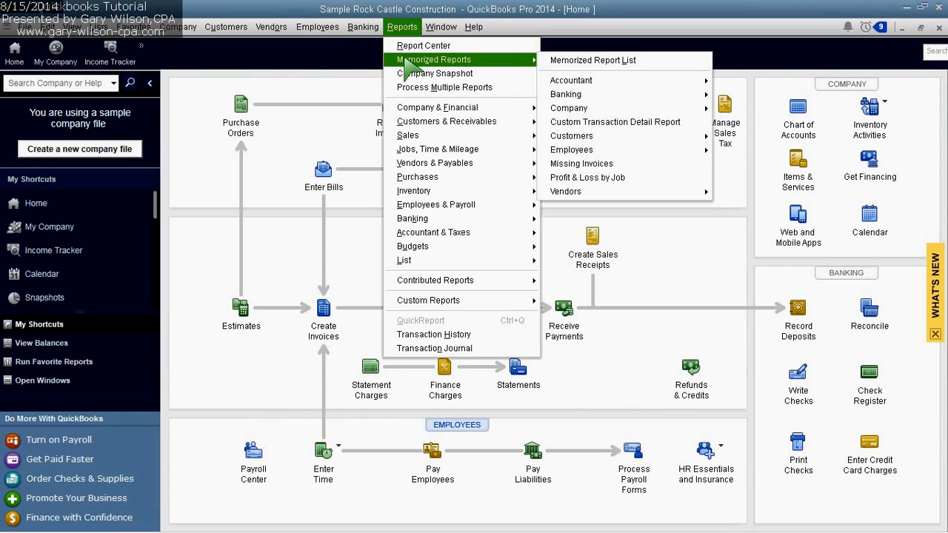
pyautogui.moveTo(596, 109)
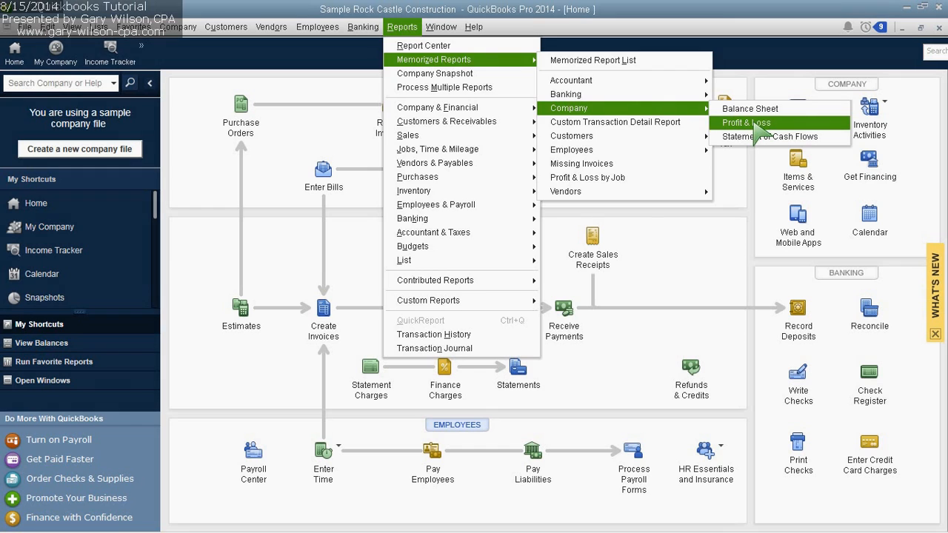
pyautogui.click(748, 123)
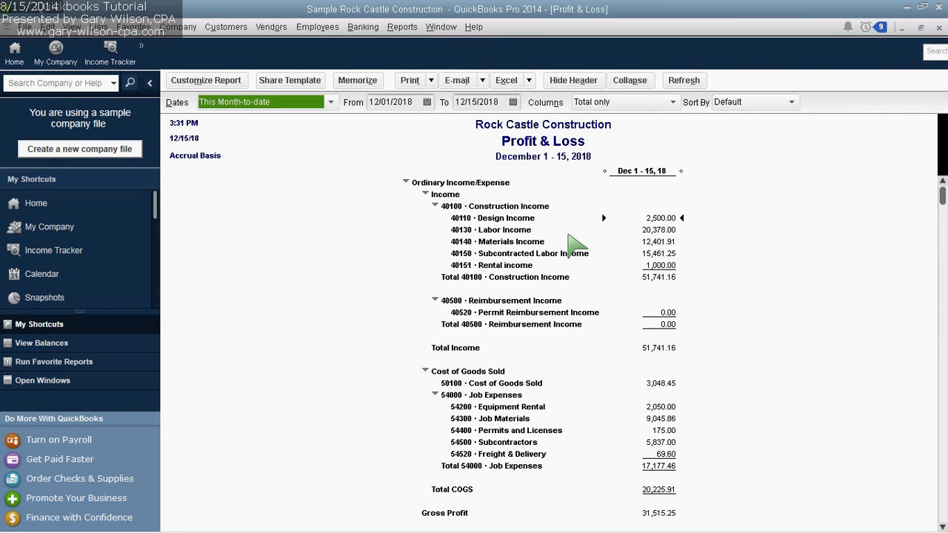
# Collapse the Job Expenses accounts and drill down into the 60110 · Fuel amount to list its transactions.
pyautogui.scroll(-2, 574, 240)
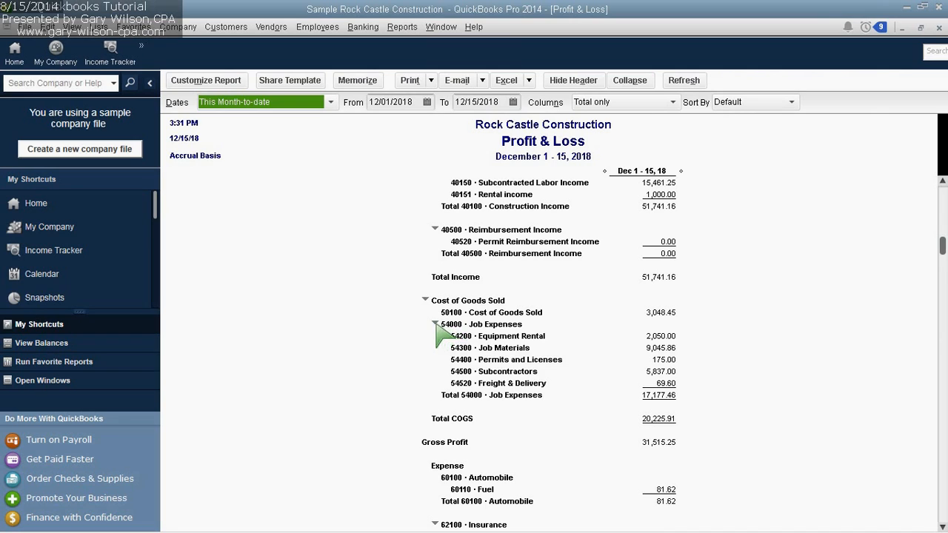
pyautogui.click(436, 324)
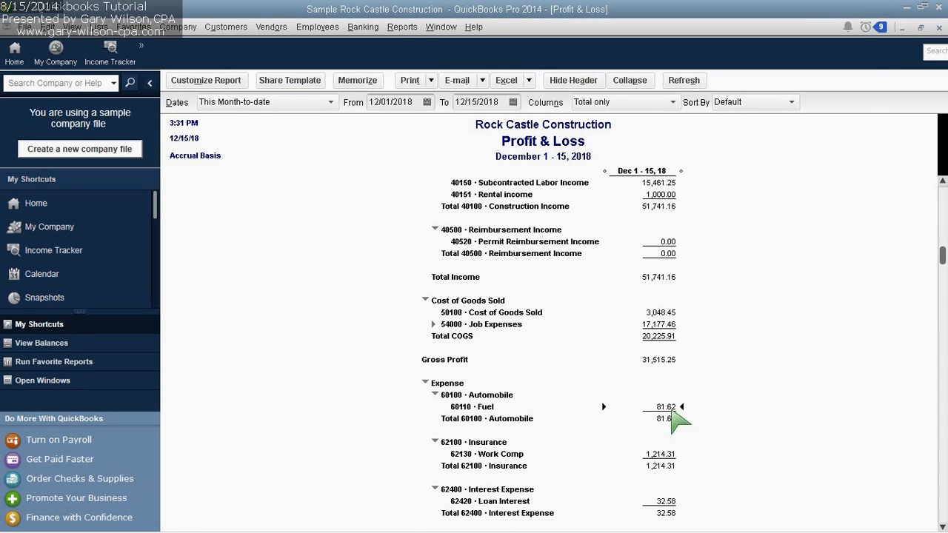
pyautogui.doubleClick(670, 413)
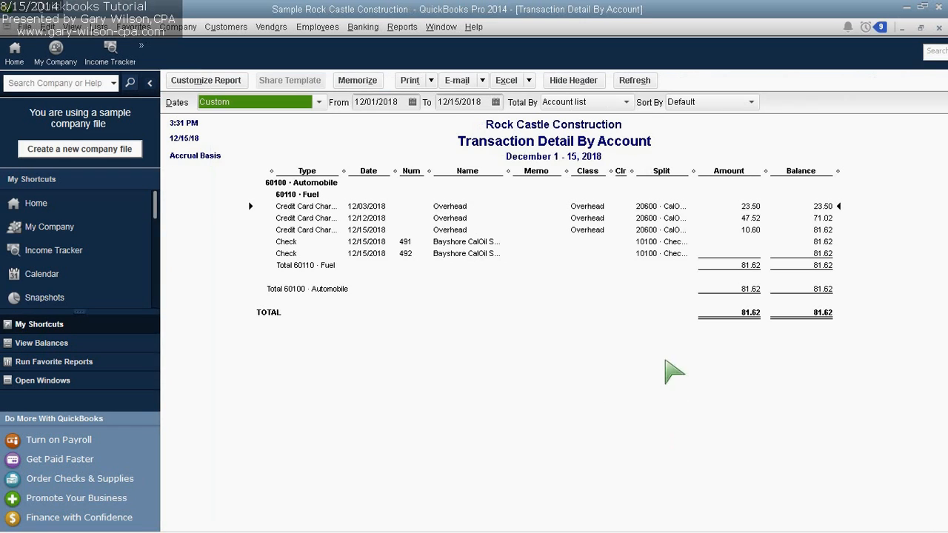
# Set the start date of the fuel transaction detail report to 11/01/2018.
pyautogui.click(413, 102)
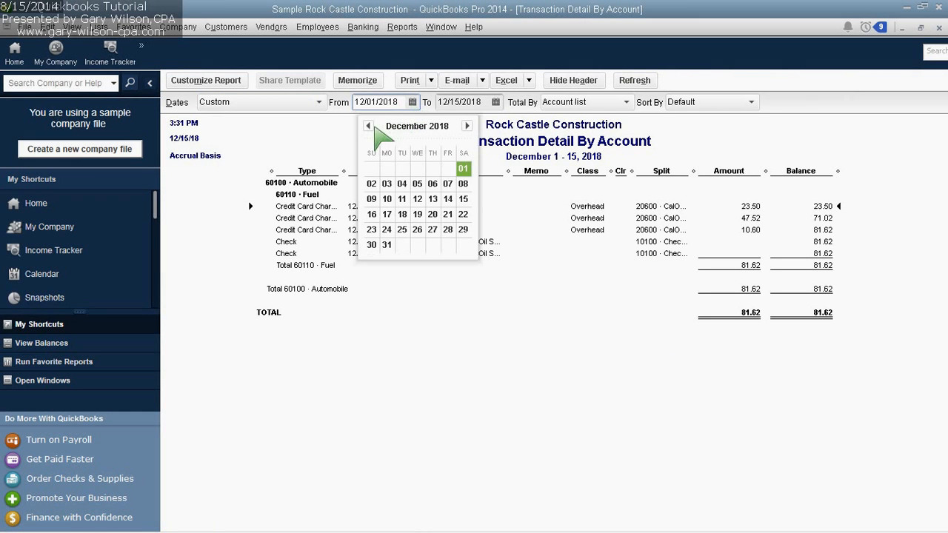
pyautogui.click(368, 126)
pyautogui.click(433, 169)
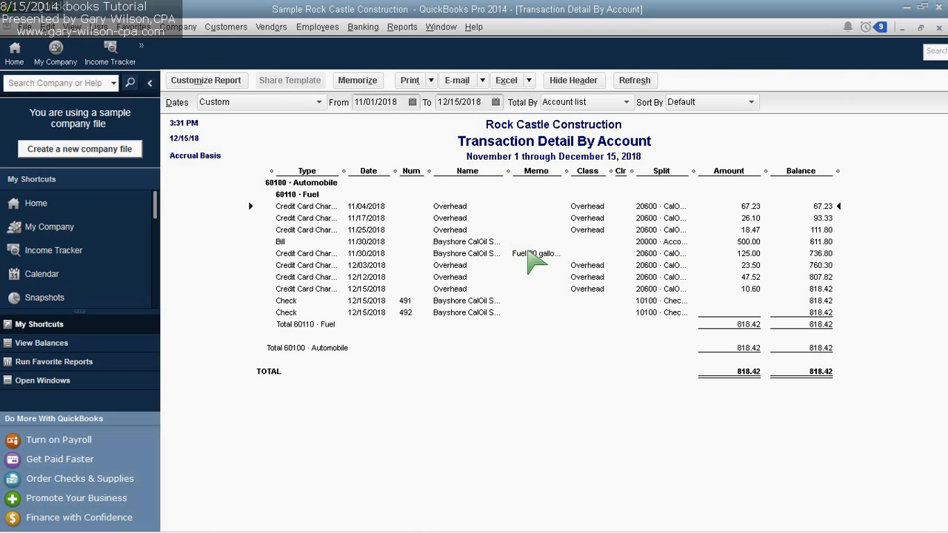
# Open the 11/30/2018 fuel charge from the report to check its date, then close it and return to Profit & Loss.
pyautogui.click(527, 253)
pyautogui.doubleClick(527, 255)
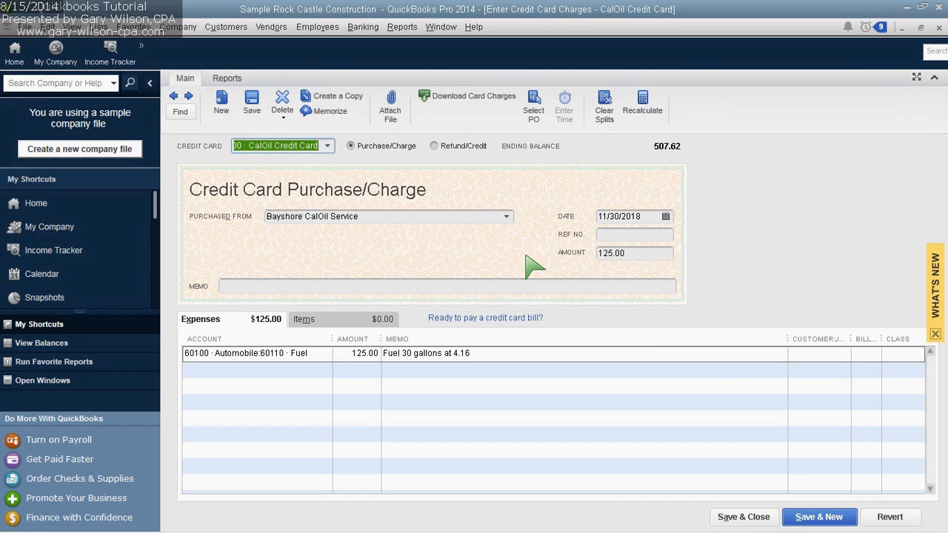
pyautogui.click(651, 216)
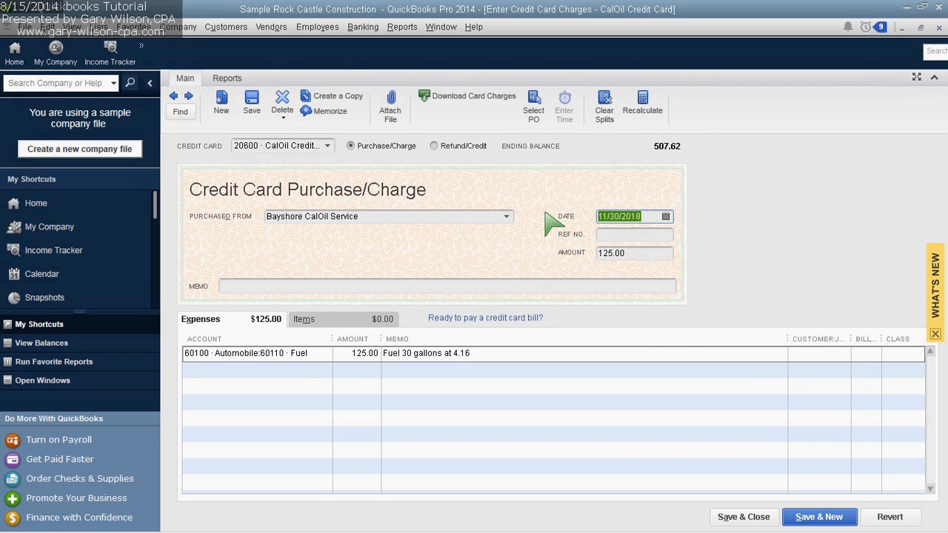
pyautogui.click(762, 517)
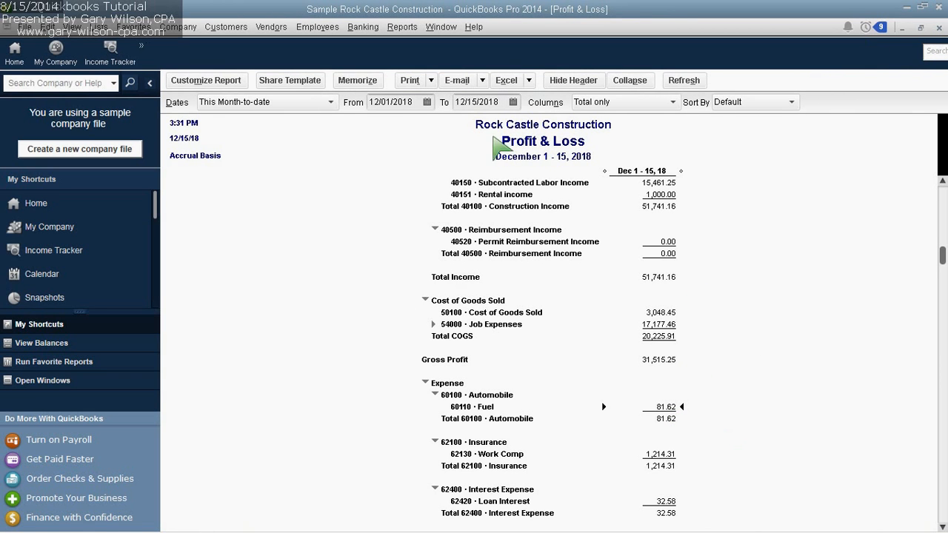
# Set the Profit & Loss start date to 11/1/2018 and drill down into the 60110 · Fuel amount.
pyautogui.click(391, 102)
pyautogui.write('11/1/2018')
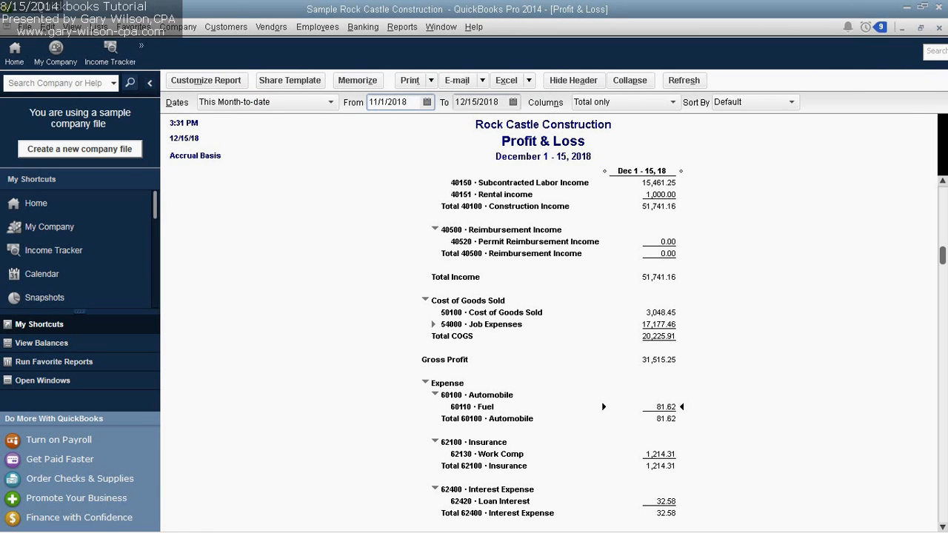
pyautogui.press('Tab')
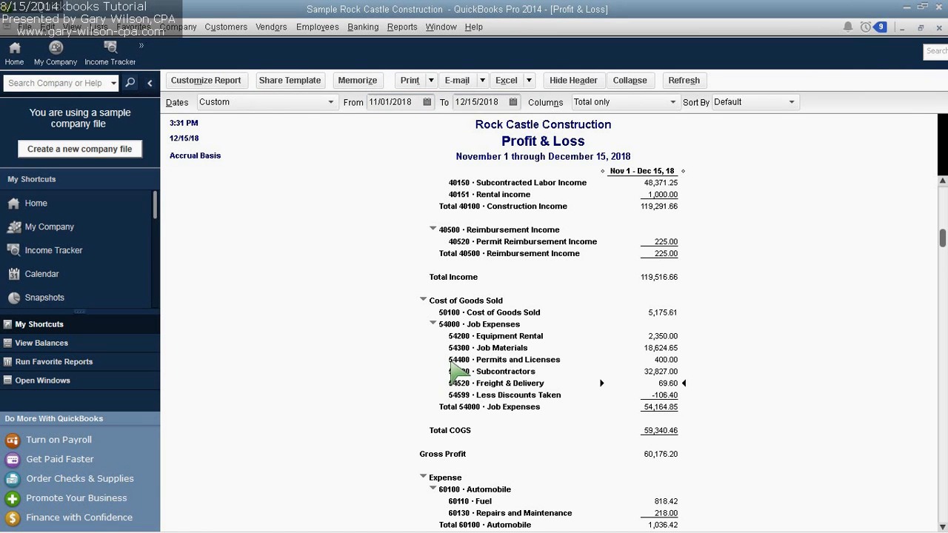
pyautogui.doubleClick(666, 501)
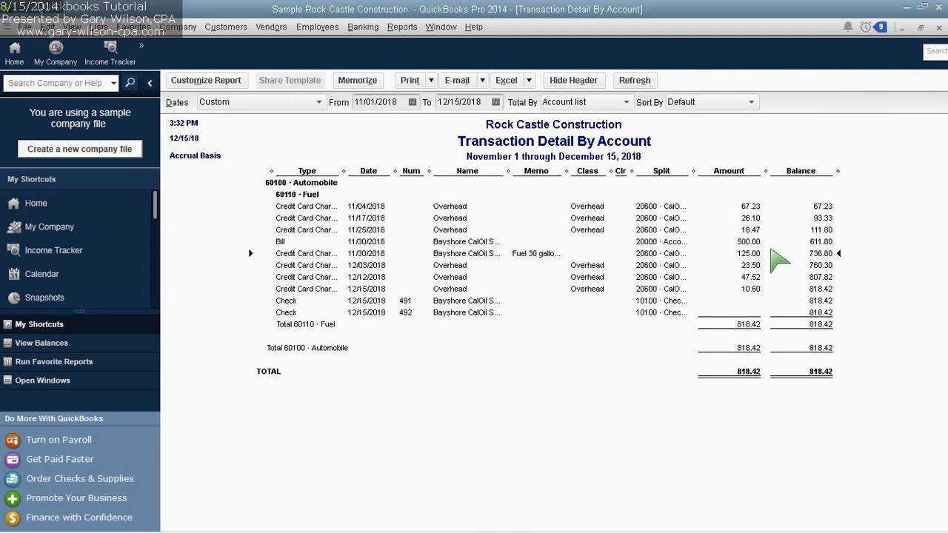
# Open the 125.00 Bayshore CalOil Service charge, change its date to 12/01/2018 and record the change.
pyautogui.doubleClick(733, 257)
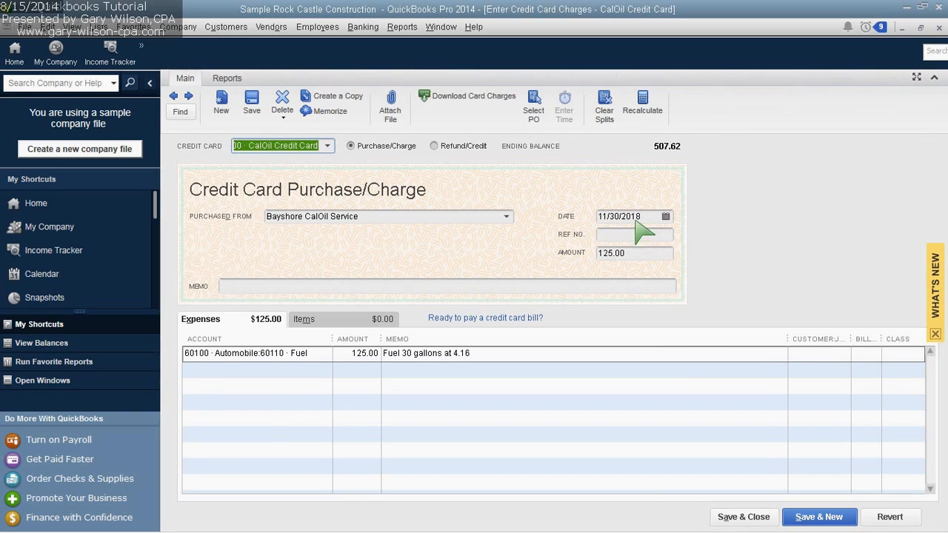
pyautogui.write('12/')
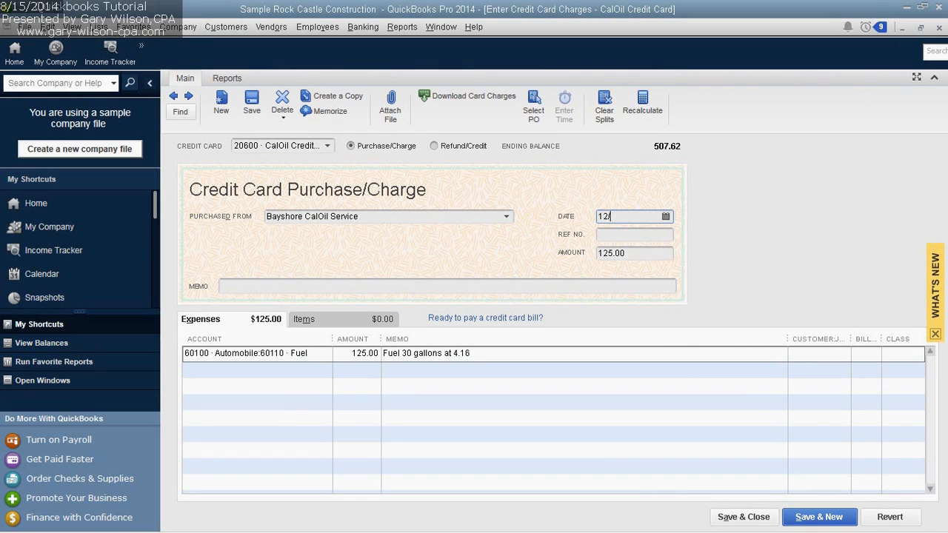
pyautogui.write('01/2018')
pyautogui.press('Tab')
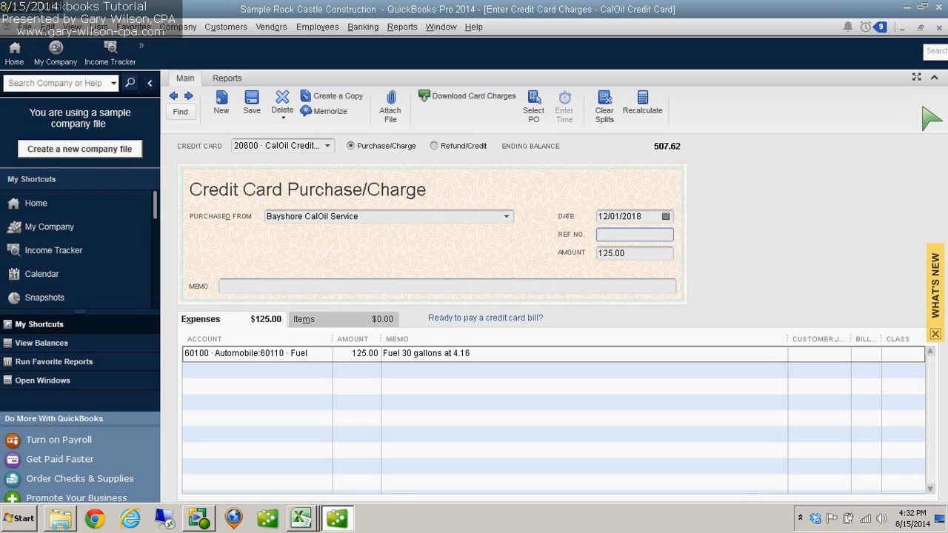
pyautogui.click(807, 516)
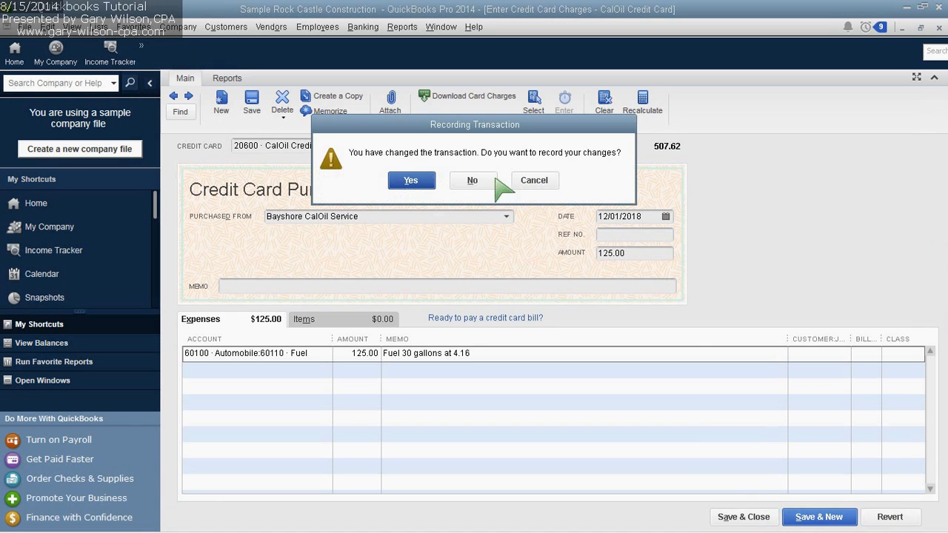
pyautogui.click(411, 181)
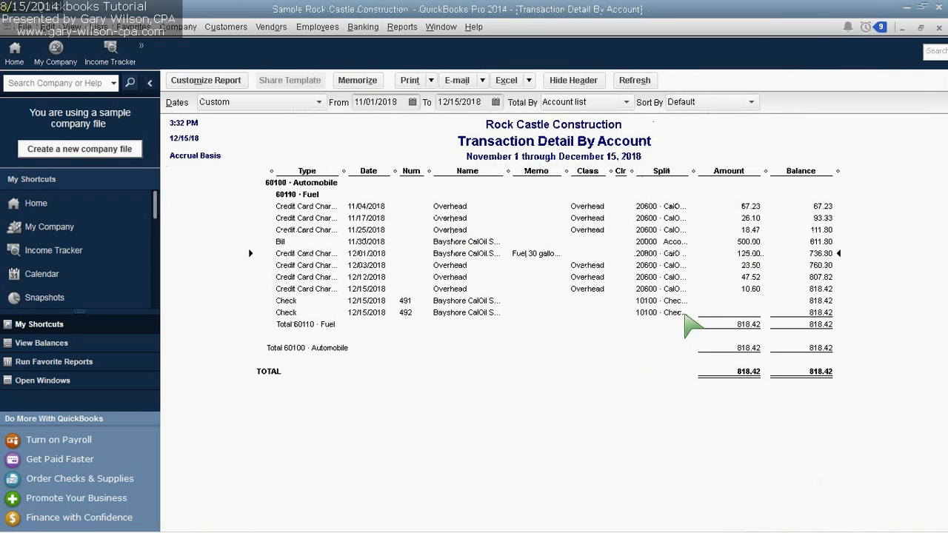